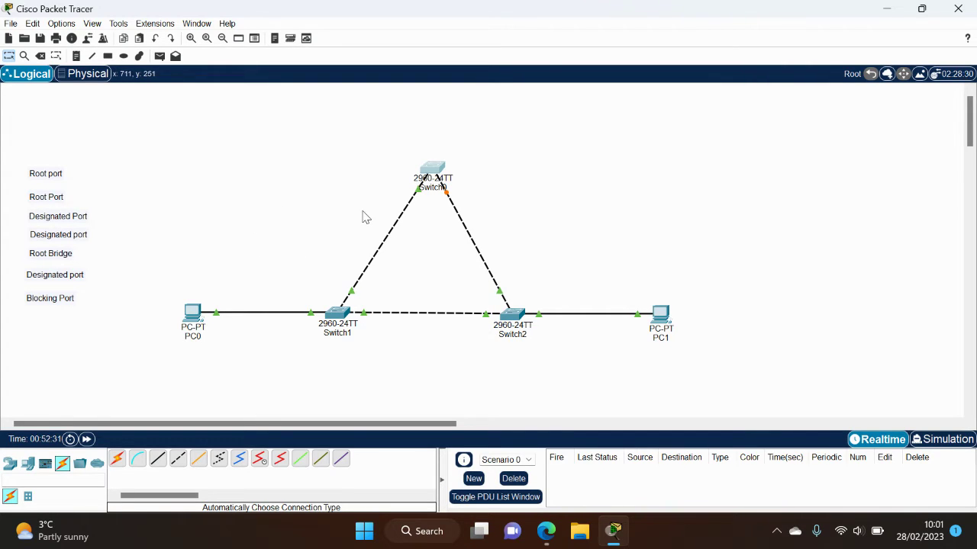
Step: In Switch1's command line, enter privileged mode and show the spanning-tree details for VLAN 1
{"action": "left_click", "coordinate": [338, 314]}
{"action": "key", "text": "Return"}
{"action": "key", "text": "Return"}
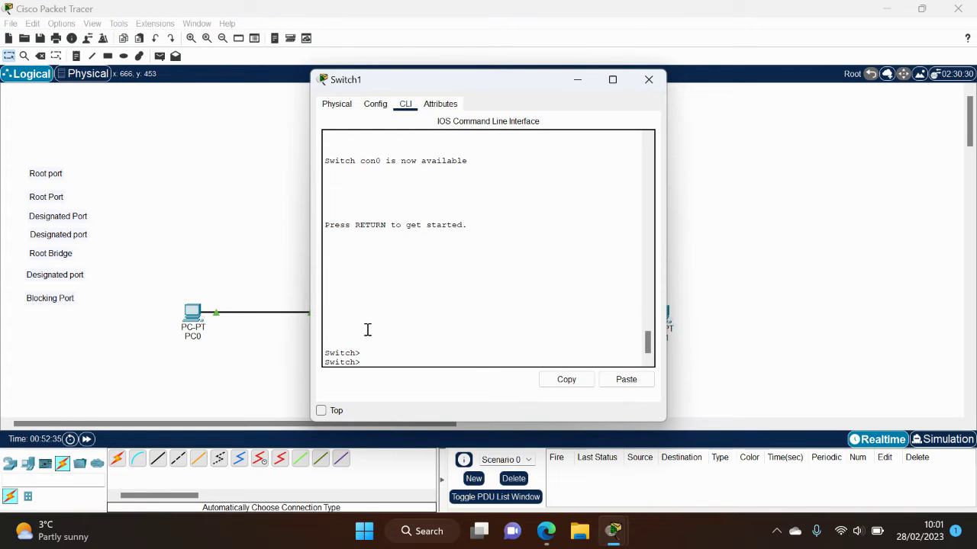
{"action": "type", "text": "enable"}
{"action": "key", "text": "Return"}
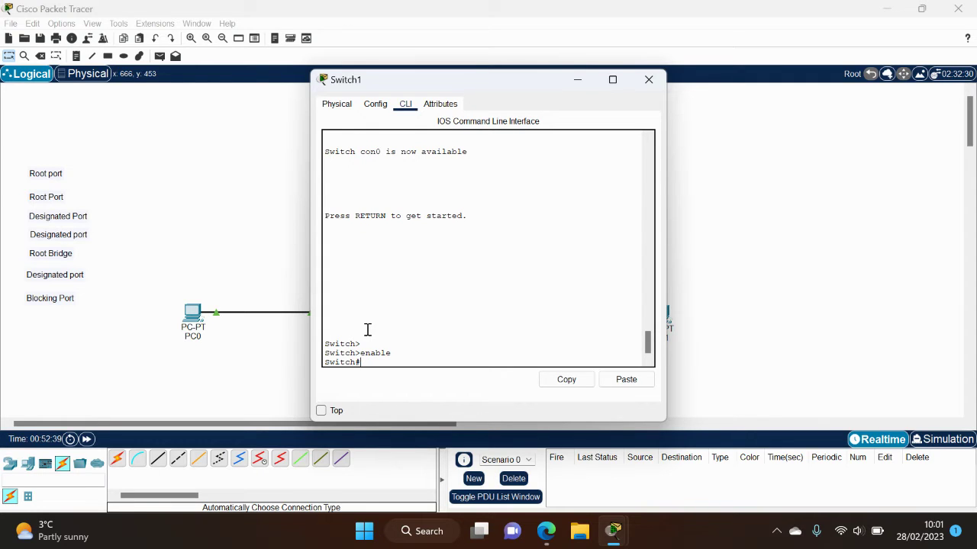
{"action": "type", "text": "show spanning-tree vlan 1"}
{"action": "key", "text": "Return"}
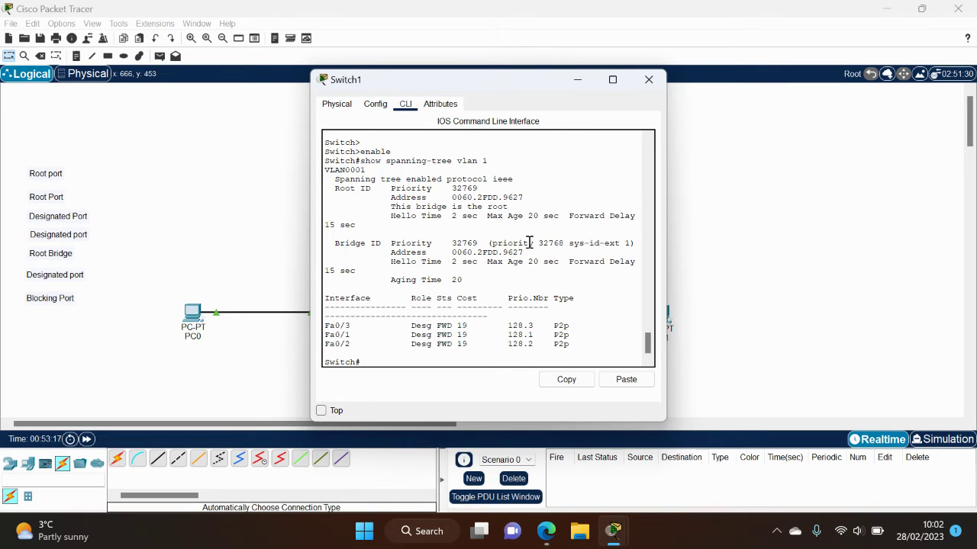
Step: Highlight the root address and root statement in Switch1's output, and place the Root Bridge label below Switch1
{"action": "left_click_drag", "start_coordinate": [482, 86], "coordinate": [734, 93]}
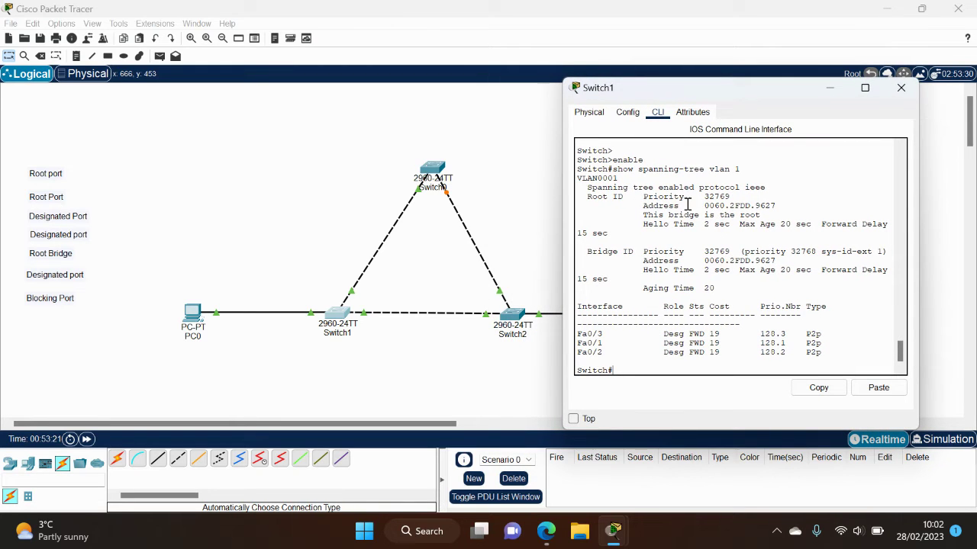
{"action": "left_click_drag", "start_coordinate": [707, 204], "coordinate": [775, 206]}
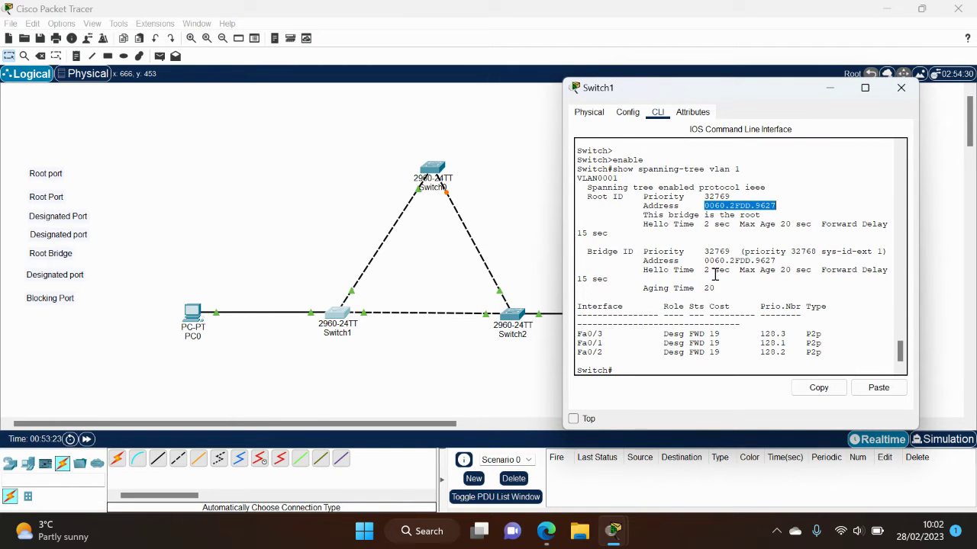
{"action": "left_click_drag", "start_coordinate": [644, 215], "coordinate": [748, 215]}
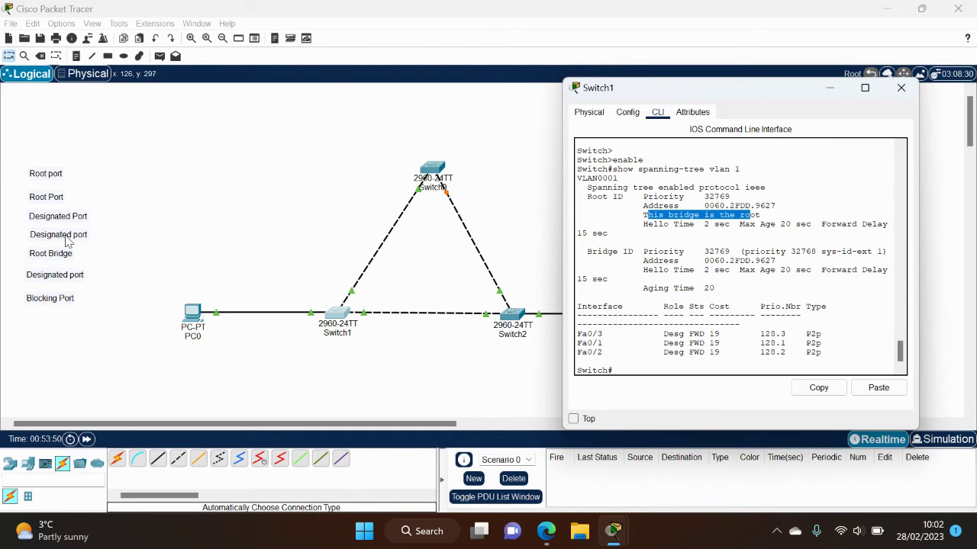
{"action": "left_click_drag", "start_coordinate": [44, 262], "coordinate": [327, 355]}
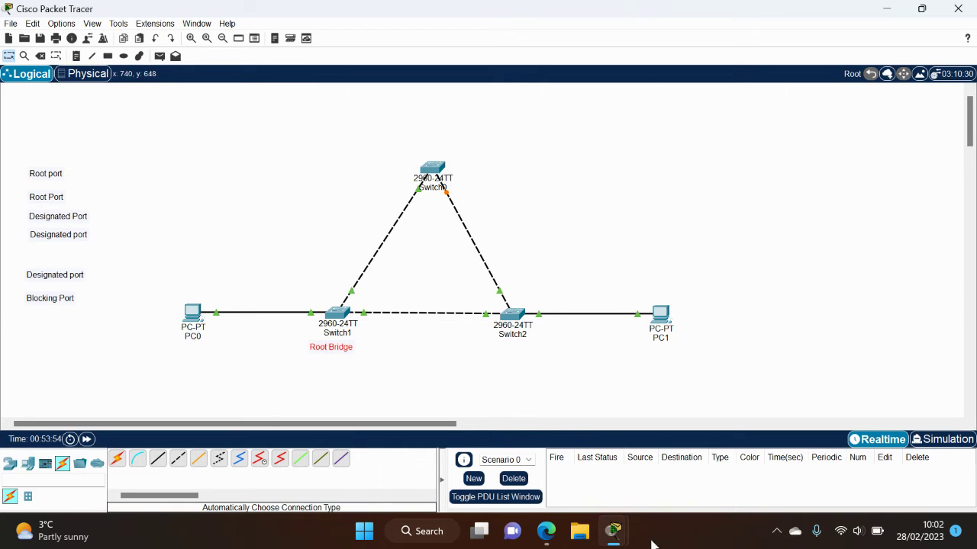
Step: Check the port roles in Switch1's output and place Designated port labels at its links to Switch0 and Switch2
{"action": "mouse_move", "coordinate": [619, 539]}
{"action": "left_click", "coordinate": [666, 492]}
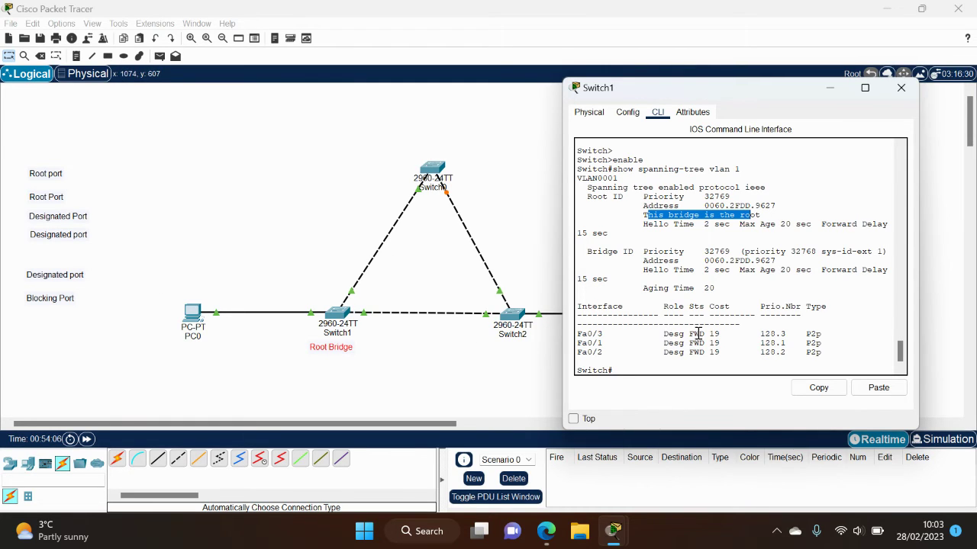
{"action": "left_click_drag", "start_coordinate": [704, 334], "coordinate": [663, 334]}
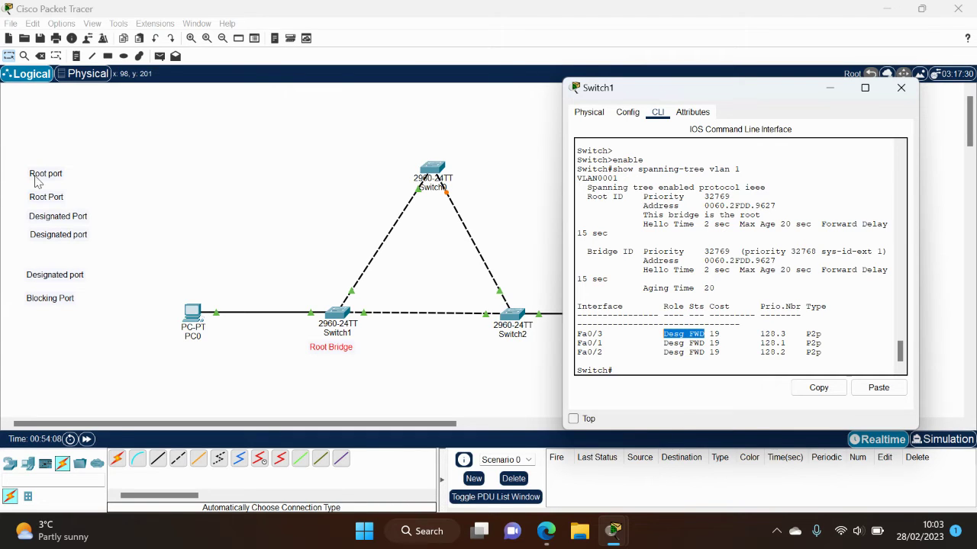
{"action": "left_click_drag", "start_coordinate": [62, 238], "coordinate": [332, 288]}
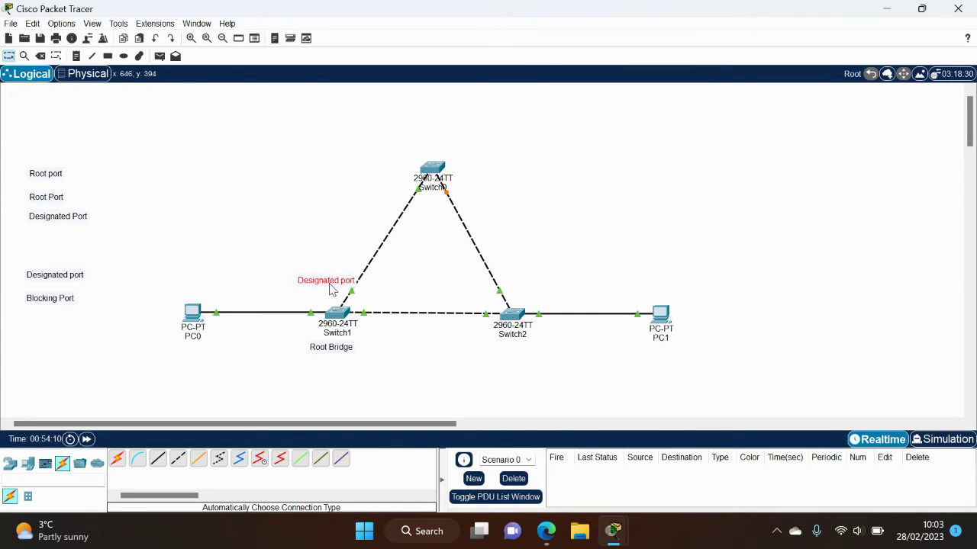
{"action": "left_click_drag", "start_coordinate": [47, 279], "coordinate": [379, 327]}
Step: Highlight the Root ID address in Switch1's spanning-tree output, and close the Switch1 window
{"action": "mouse_move", "coordinate": [614, 541]}
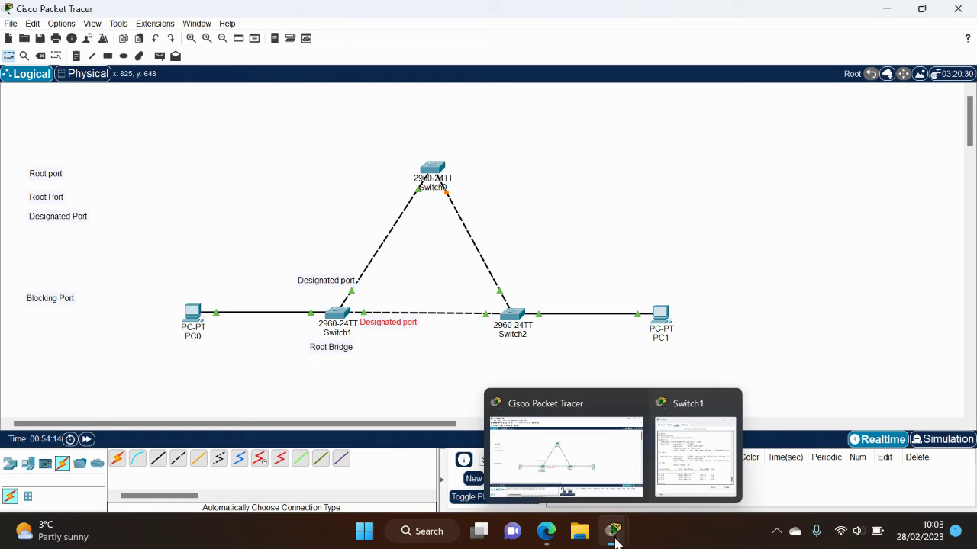
{"action": "left_click", "coordinate": [694, 450]}
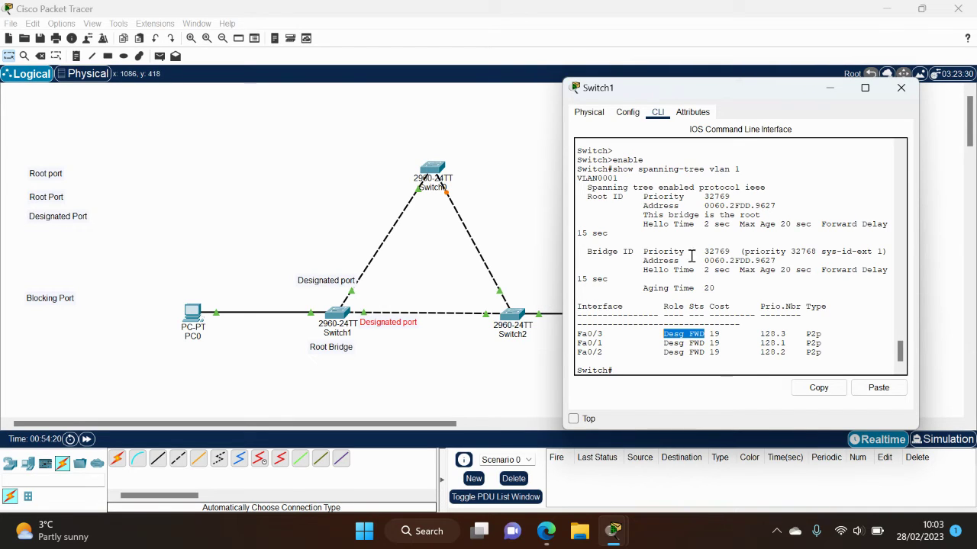
{"action": "left_click_drag", "start_coordinate": [772, 206], "coordinate": [701, 215]}
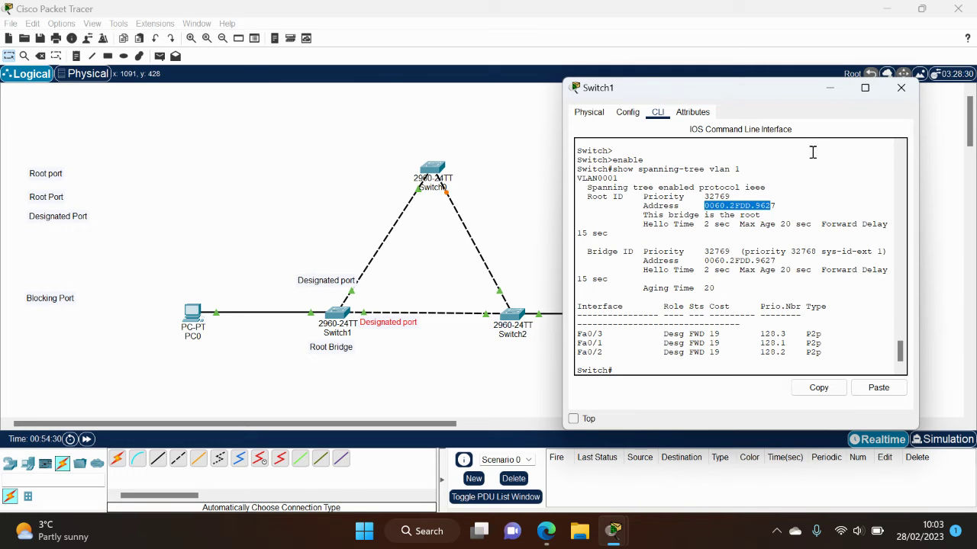
{"action": "left_click", "coordinate": [901, 88]}
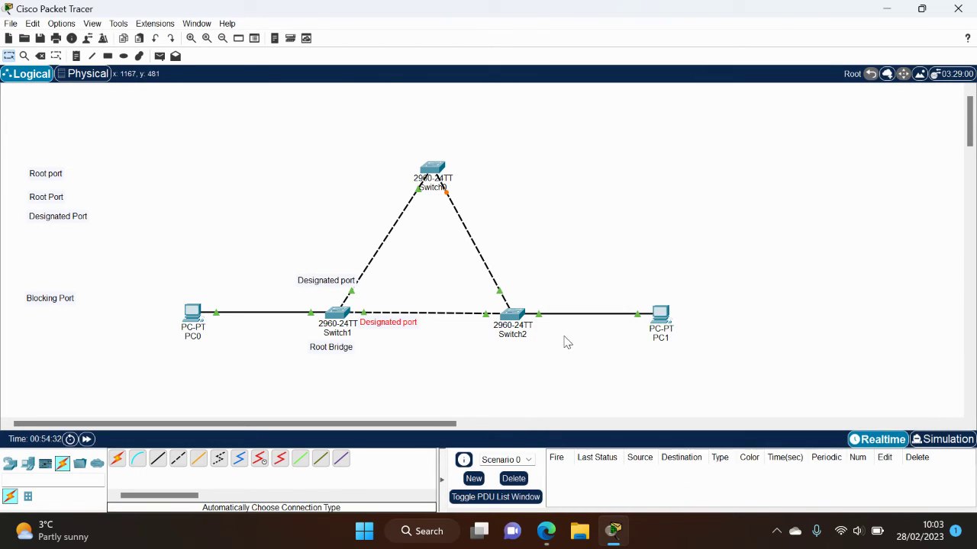
Step: In Switch2's command line, enter privileged mode and show the spanning-tree details for VLAN 1
{"action": "left_click", "coordinate": [511, 315]}
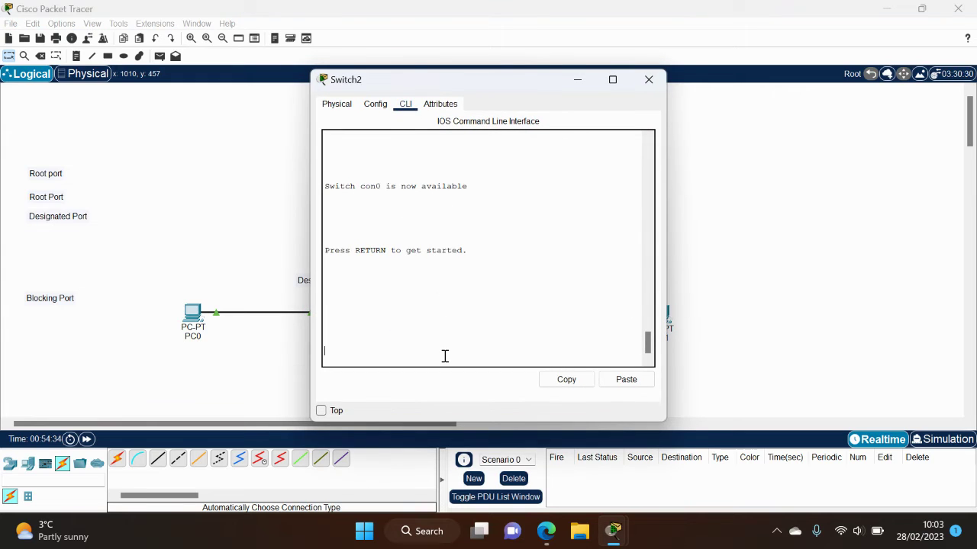
{"action": "key", "text": "Return"}
{"action": "key", "text": "Return"}
{"action": "type", "text": "e"}
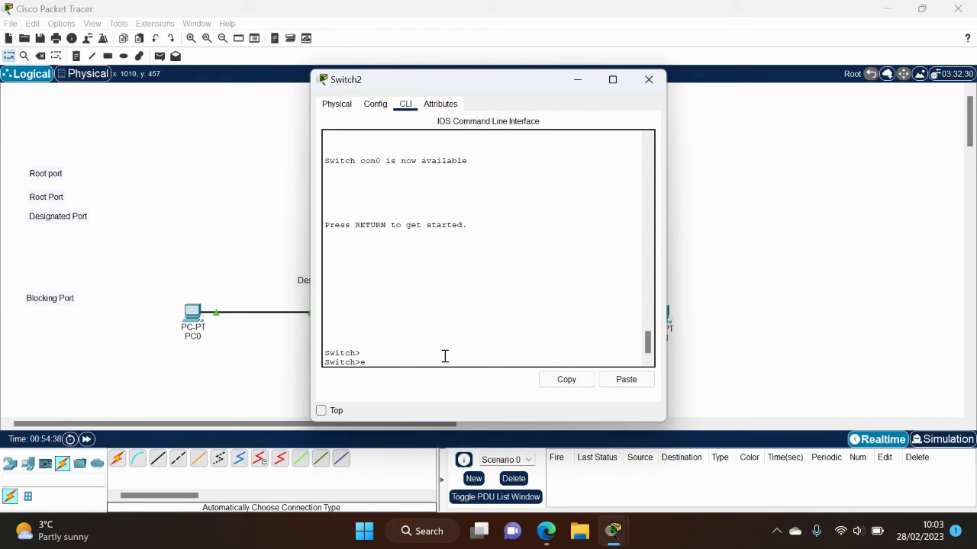
{"action": "type", "text": "anble"}
{"action": "key", "text": "Return"}
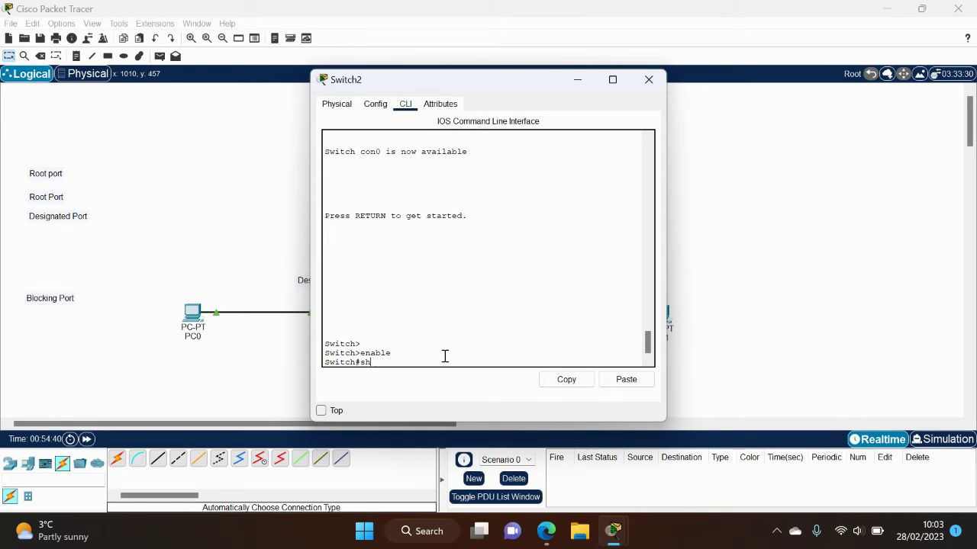
{"action": "type", "text": "show spann"}
{"action": "key", "text": "Tab"}
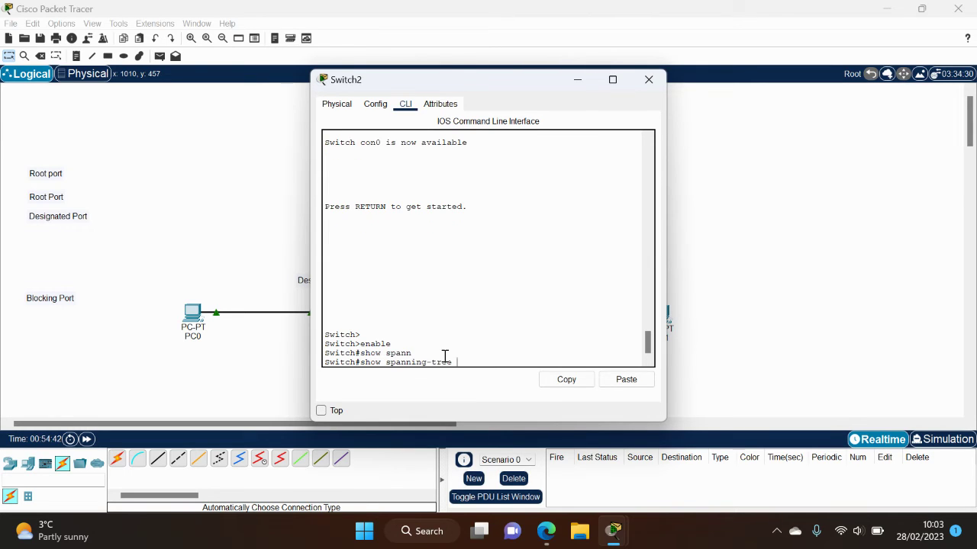
{"action": "type", "text": "vlan 1"}
{"action": "key", "text": "Return"}
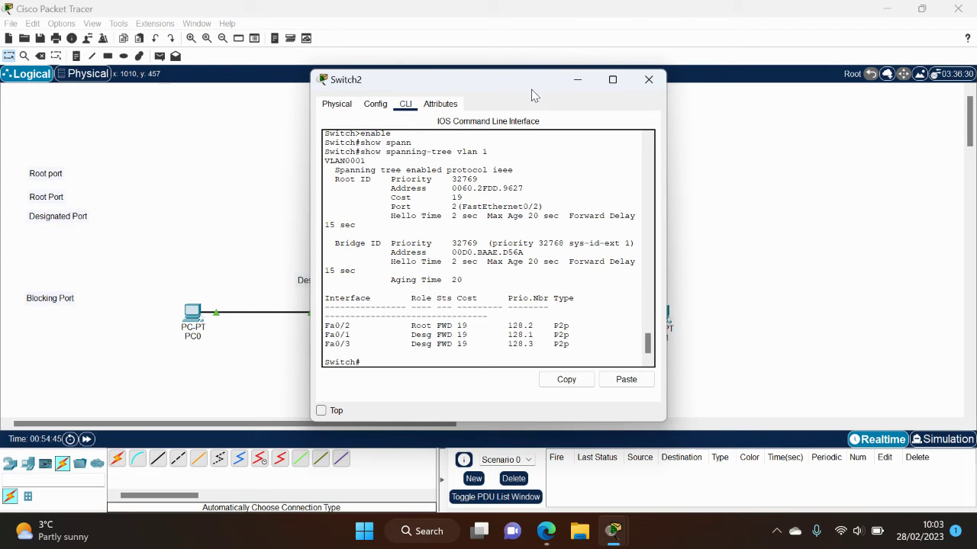
Step: Using Switch2's port roles, place the Root Port label at its link to Switch1 and the Designated Port label at its link to Switch0
{"action": "left_click_drag", "start_coordinate": [537, 84], "coordinate": [798, 80]}
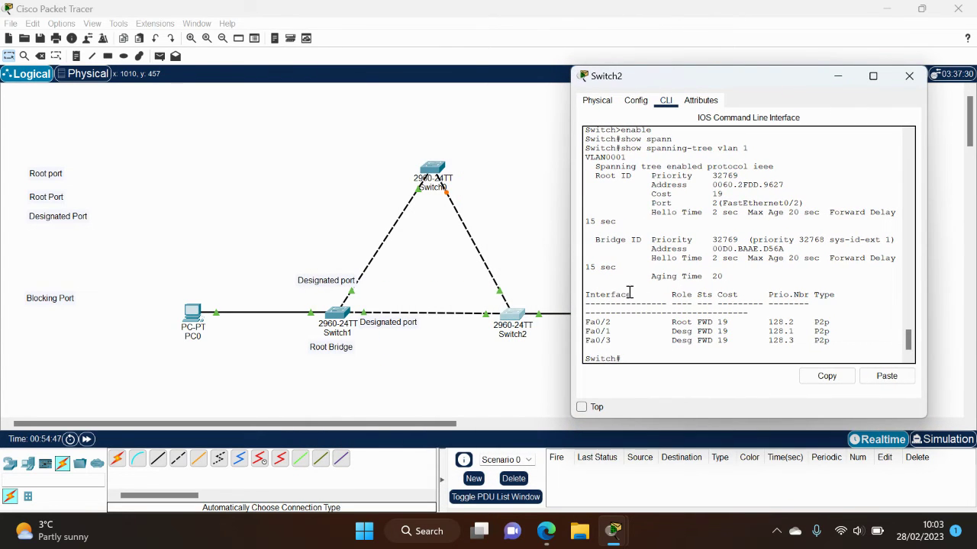
{"action": "left_click_drag", "start_coordinate": [728, 322], "coordinate": [676, 328]}
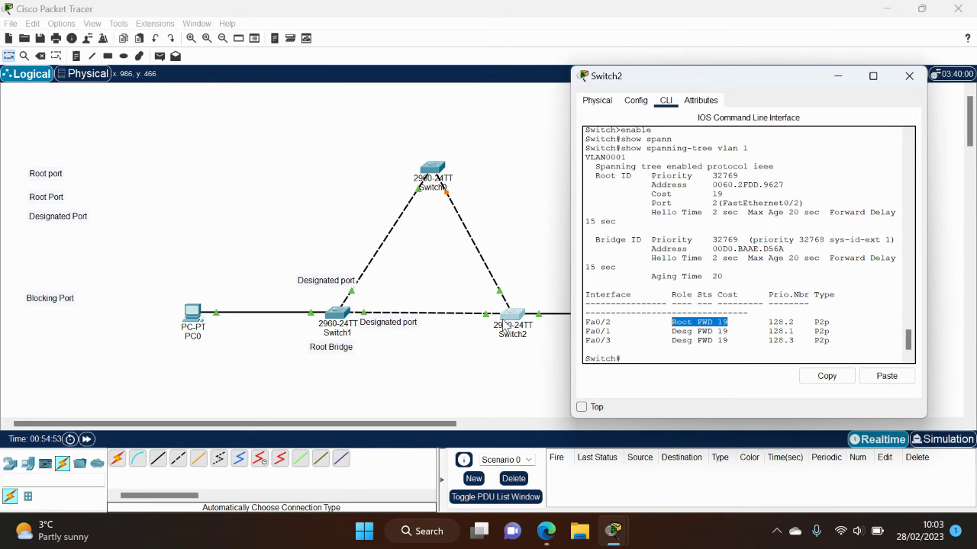
{"action": "left_click_drag", "start_coordinate": [65, 198], "coordinate": [486, 319]}
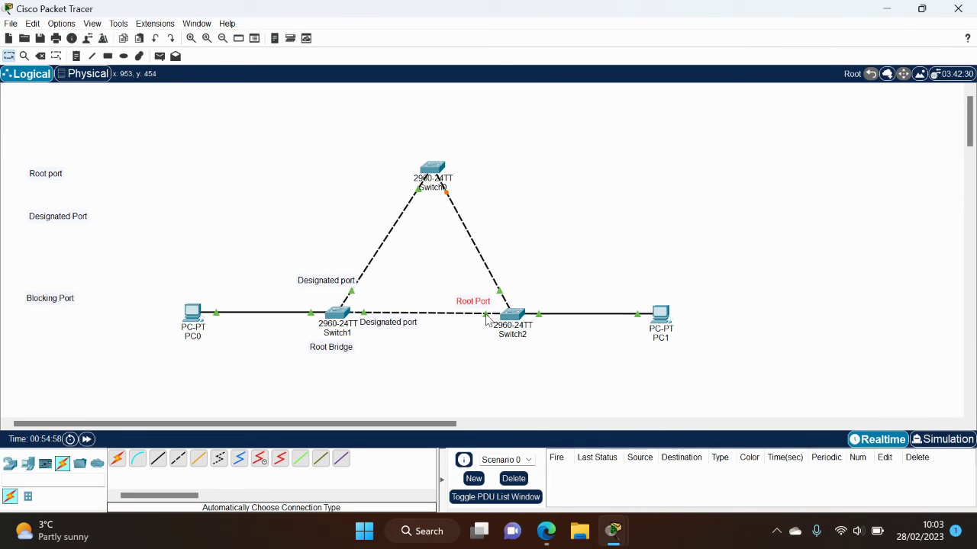
{"action": "mouse_move", "coordinate": [614, 532]}
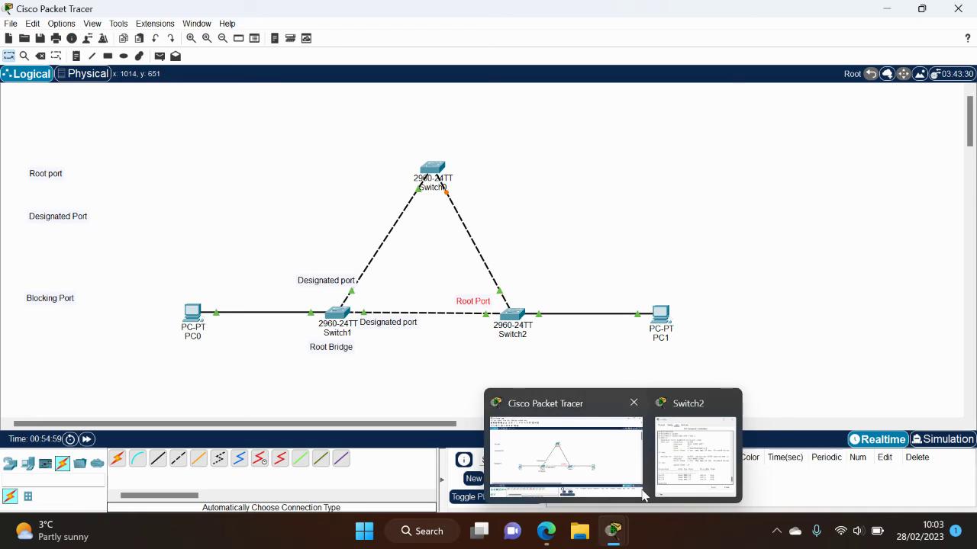
{"action": "left_click", "coordinate": [659, 479]}
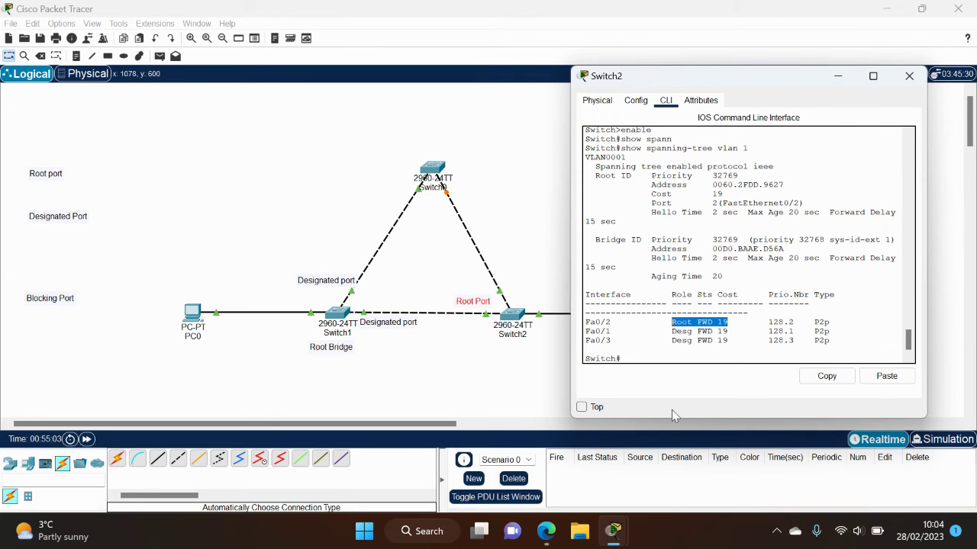
{"action": "left_click_drag", "start_coordinate": [44, 218], "coordinate": [500, 284]}
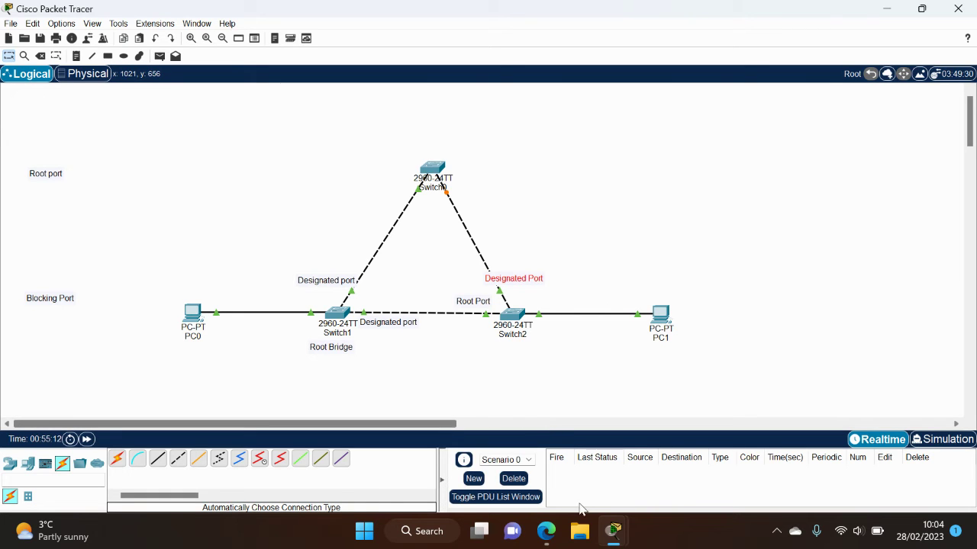
Step: Highlight the Root ID address in Switch2's spanning-tree output, and close the Switch2 window
{"action": "mouse_move", "coordinate": [615, 529]}
{"action": "left_click", "coordinate": [696, 435]}
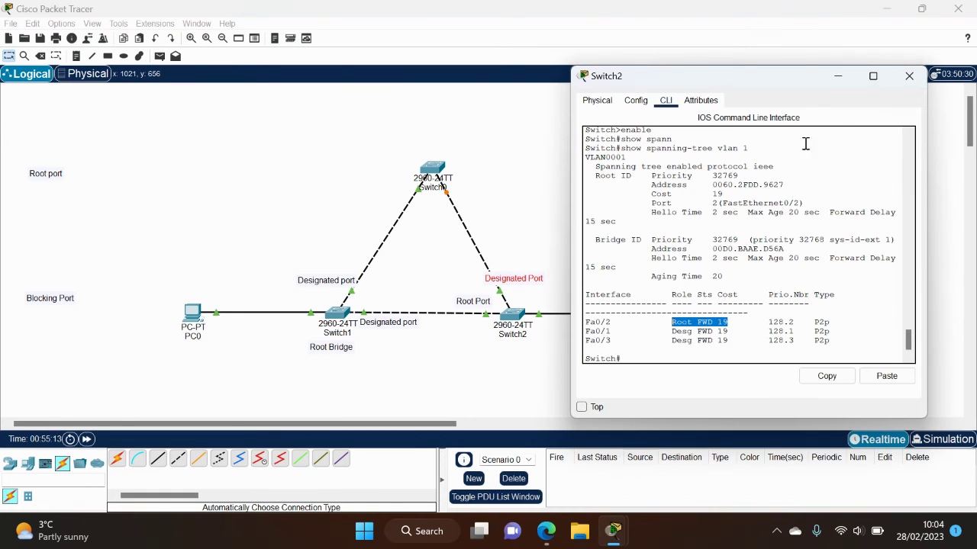
{"action": "left_click_drag", "start_coordinate": [783, 185], "coordinate": [713, 185]}
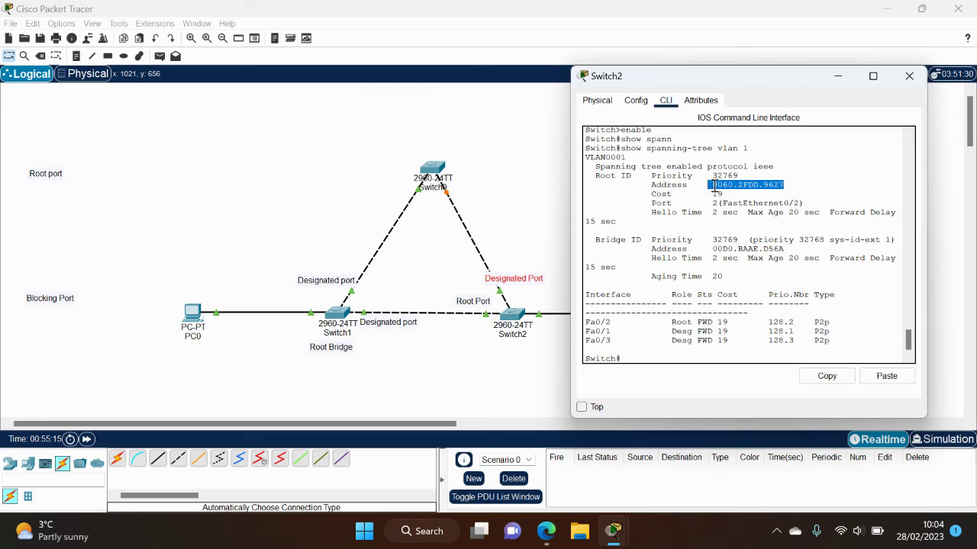
{"action": "left_click", "coordinate": [909, 76]}
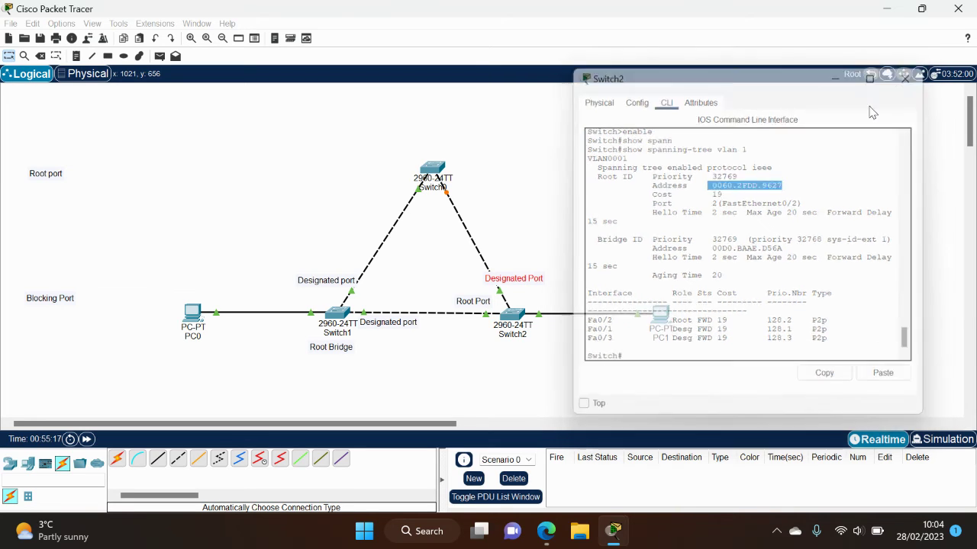
Step: In Switch0's command line, enter privileged mode and show the spanning-tree details for VLAN 1
{"action": "left_click", "coordinate": [429, 170]}
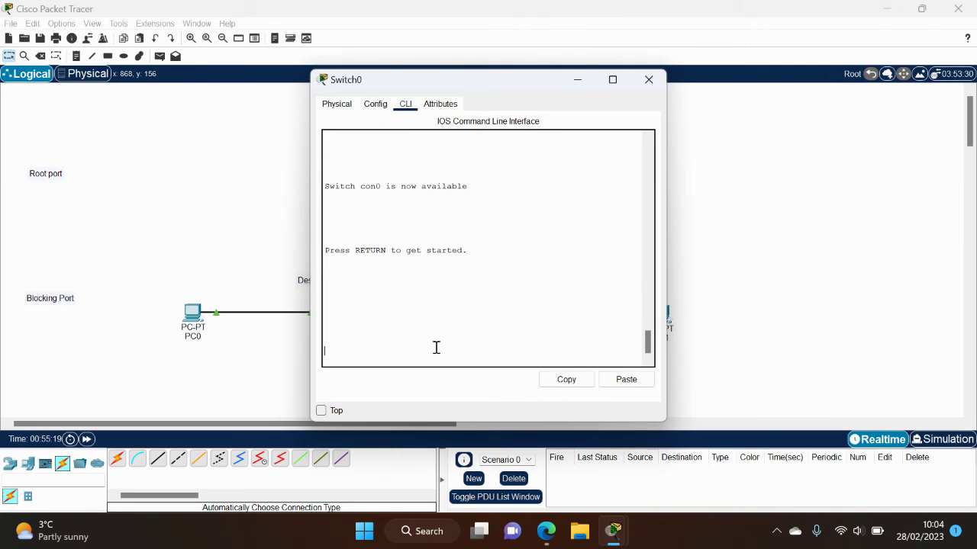
{"action": "key", "text": "Return"}
{"action": "key", "text": "Return"}
{"action": "type", "text": "enab"}
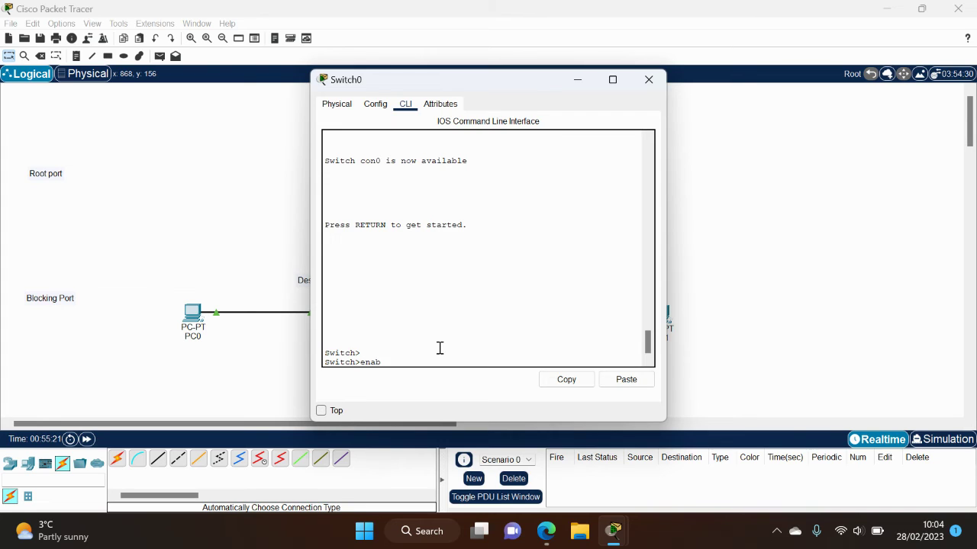
{"action": "type", "text": "le"}
{"action": "key", "text": "Return"}
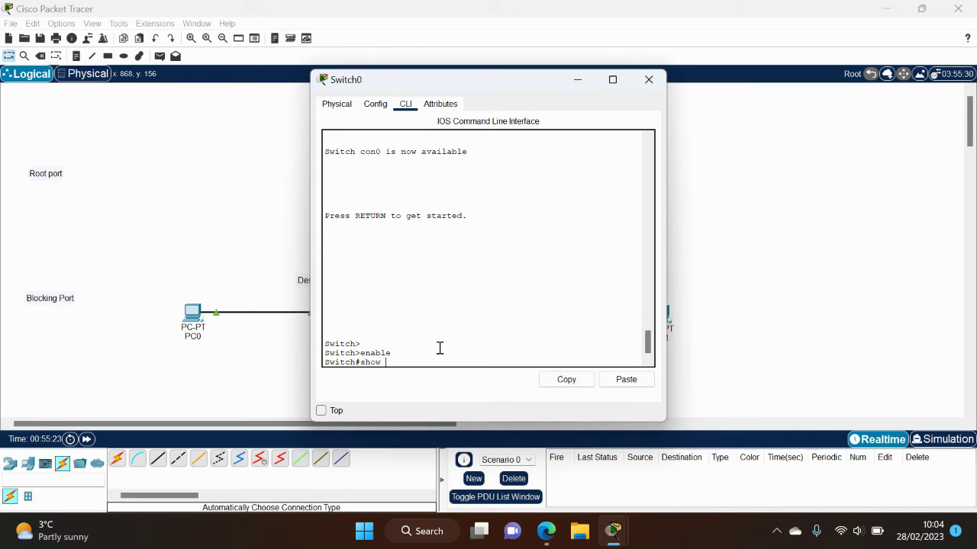
{"action": "type", "text": "show spa"}
{"action": "key", "text": "Tab"}
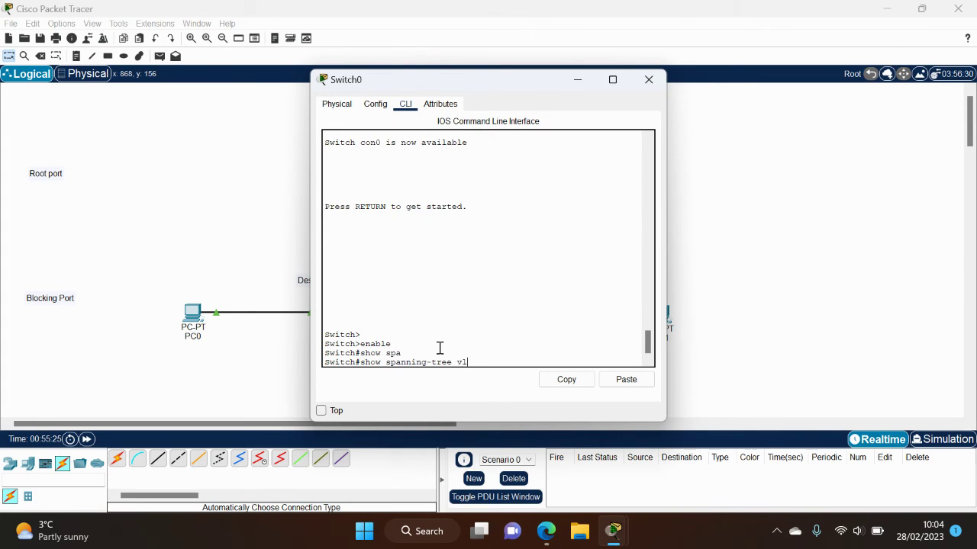
{"action": "type", "text": "vlan 1"}
{"action": "key", "text": "Return"}
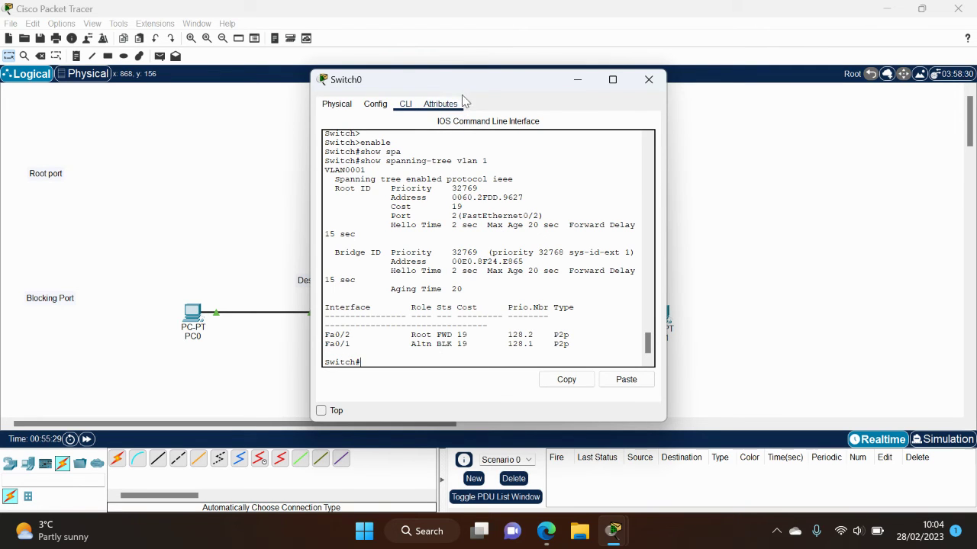
Step: Using Switch0's port roles, place the Root port label at its link to Switch1 and the Blocking Port label at its link to Switch2
{"action": "left_click_drag", "start_coordinate": [470, 85], "coordinate": [710, 84]}
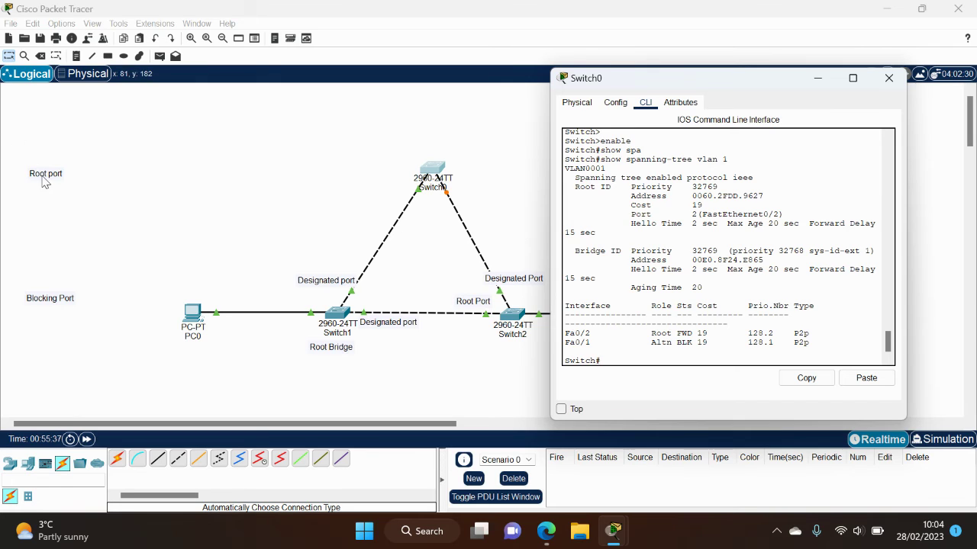
{"action": "left_click_drag", "start_coordinate": [45, 177], "coordinate": [384, 196]}
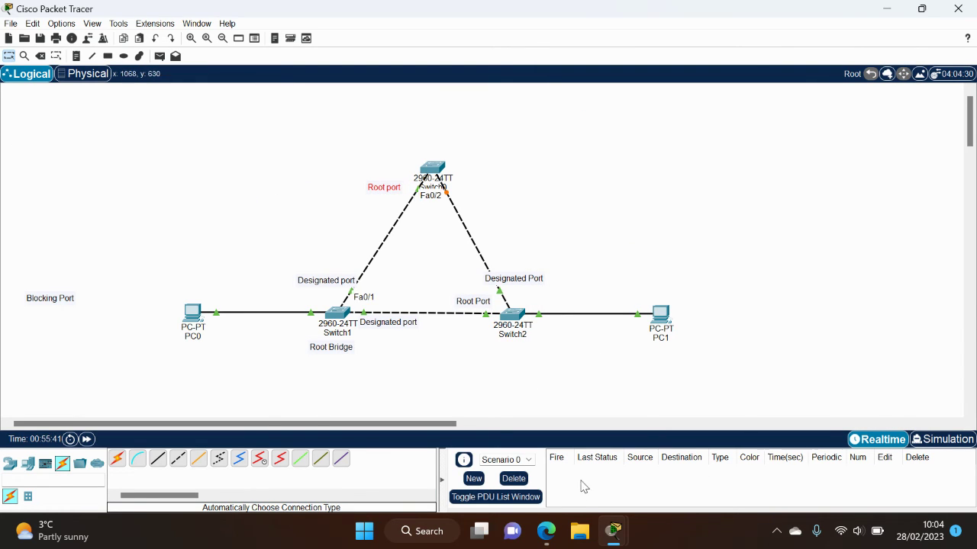
{"action": "mouse_move", "coordinate": [615, 540]}
{"action": "left_click", "coordinate": [691, 442]}
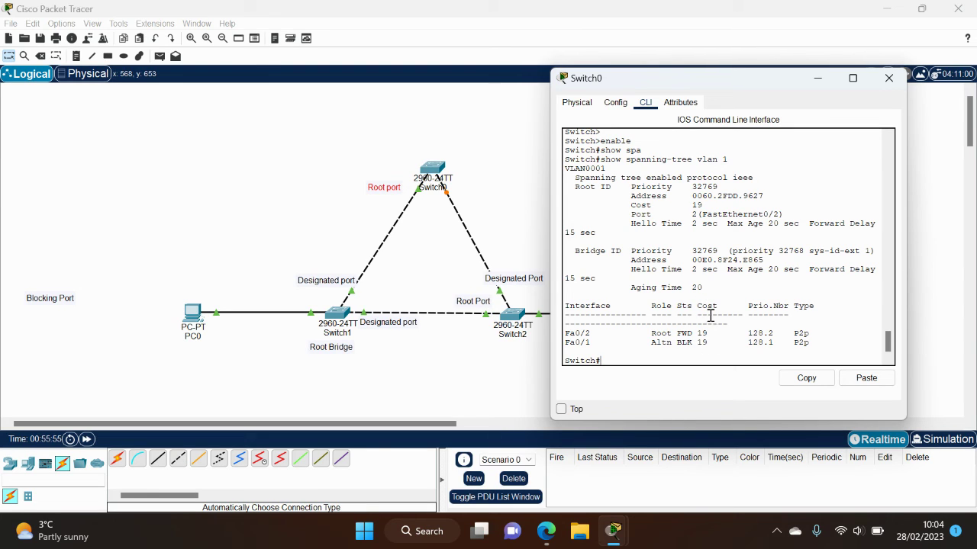
{"action": "left_click", "coordinate": [231, 216]}
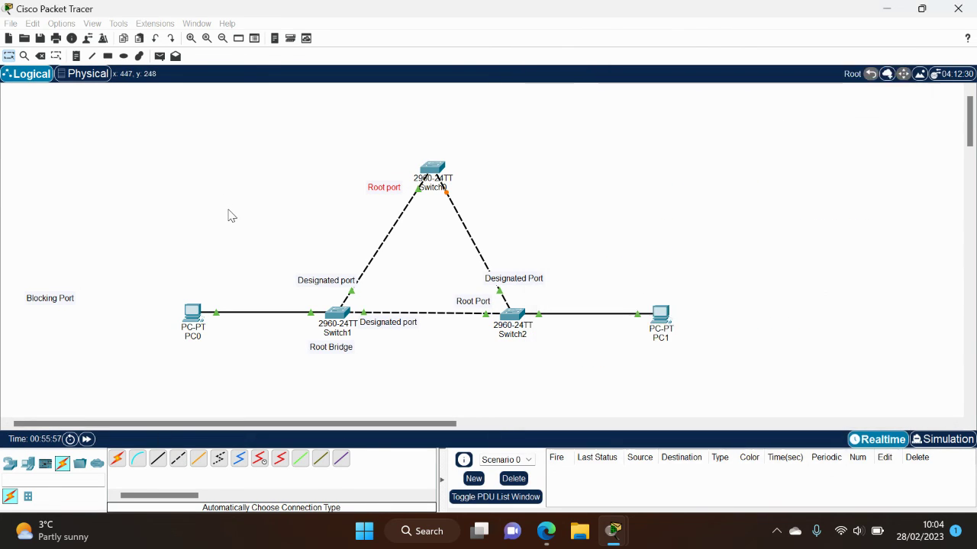
{"action": "left_click_drag", "start_coordinate": [43, 297], "coordinate": [464, 199]}
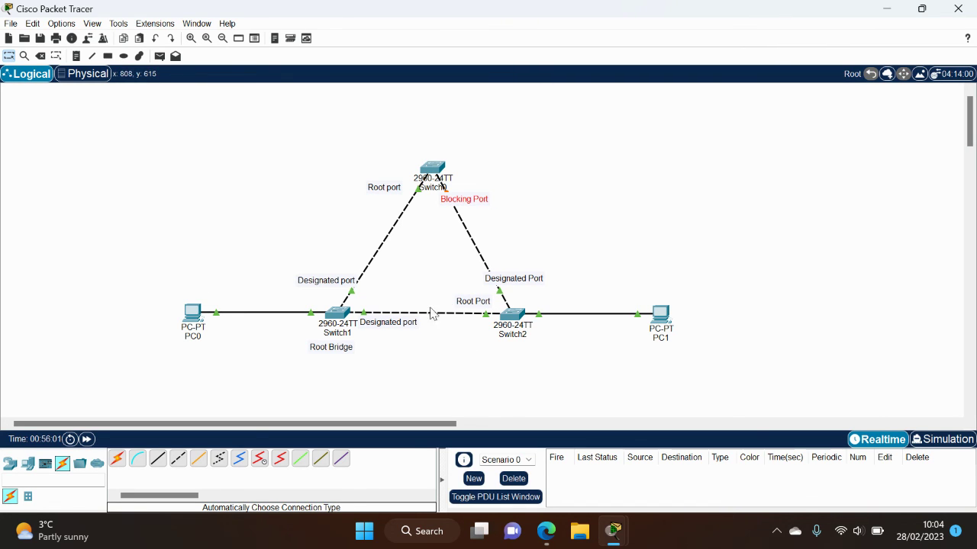